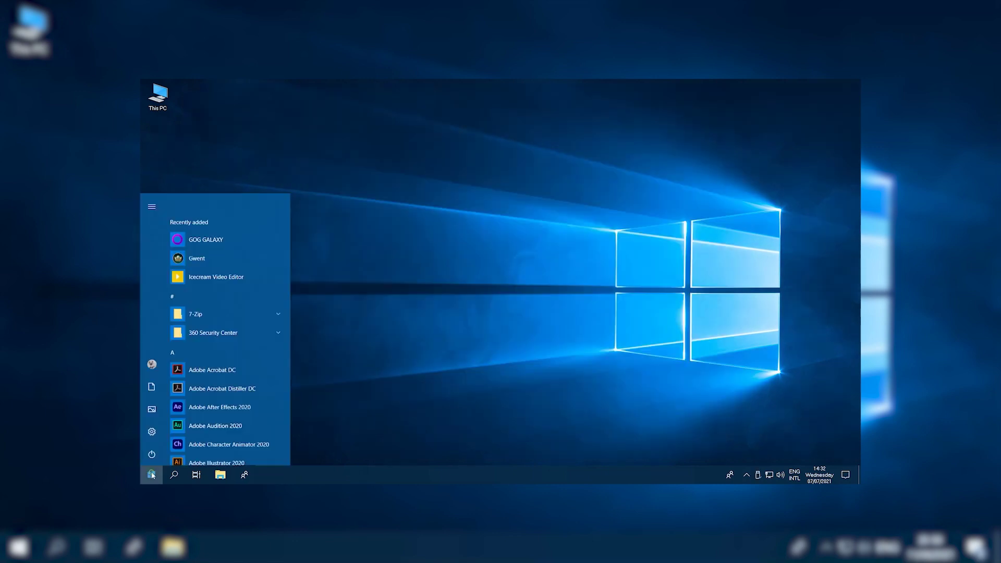
Review installed updates, then open Settings' Update & Security page showing the device up to date.
{"action": "left_click", "coordinate": [149, 455]}
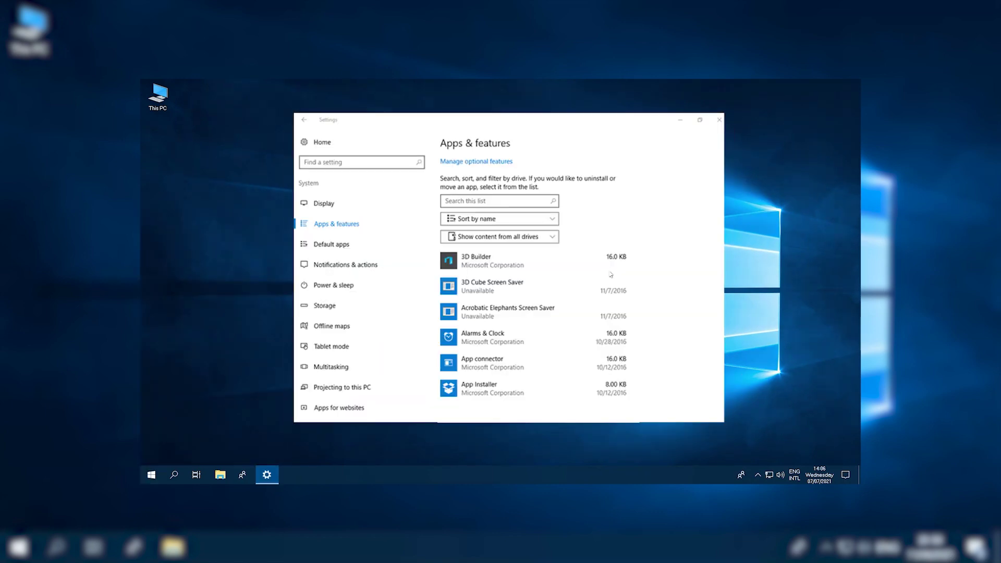
{"action": "left_click", "coordinate": [611, 274]}
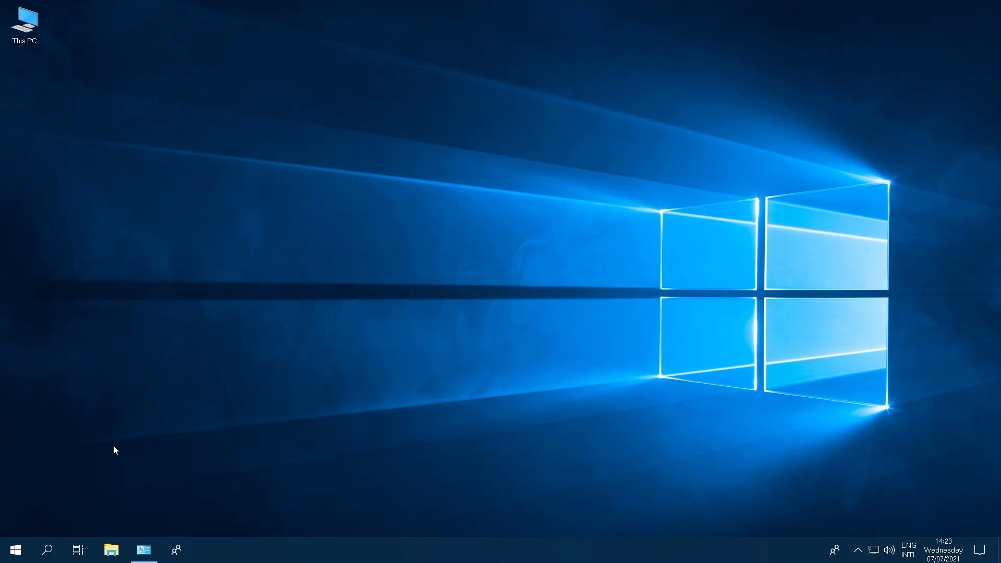
{"action": "left_click", "coordinate": [144, 550]}
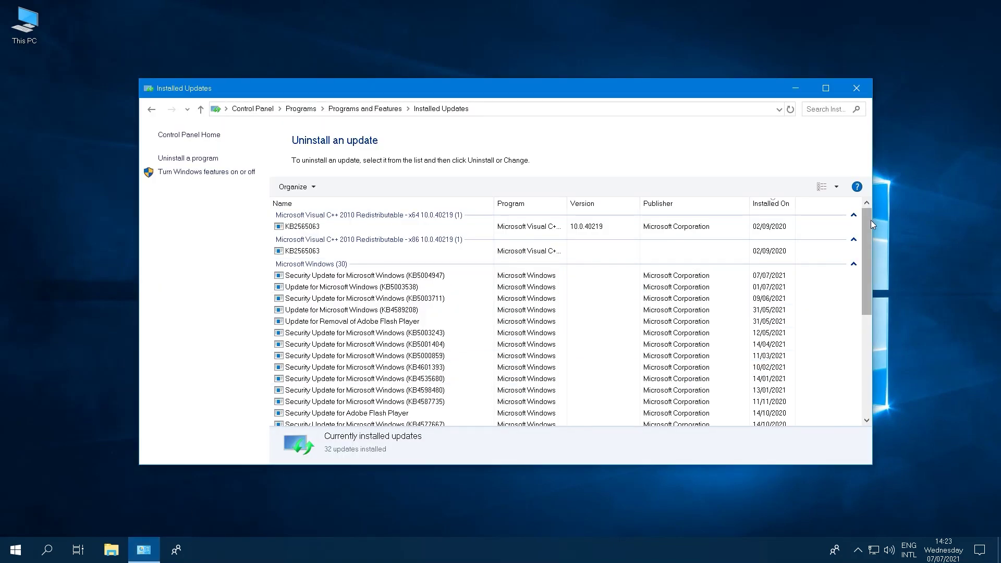
{"action": "mouse_move", "coordinate": [870, 220]}
{"action": "left_mouse_down"}
{"action": "mouse_move", "coordinate": [866, 324]}
{"action": "mouse_move", "coordinate": [869, 217]}
{"action": "left_mouse_up"}
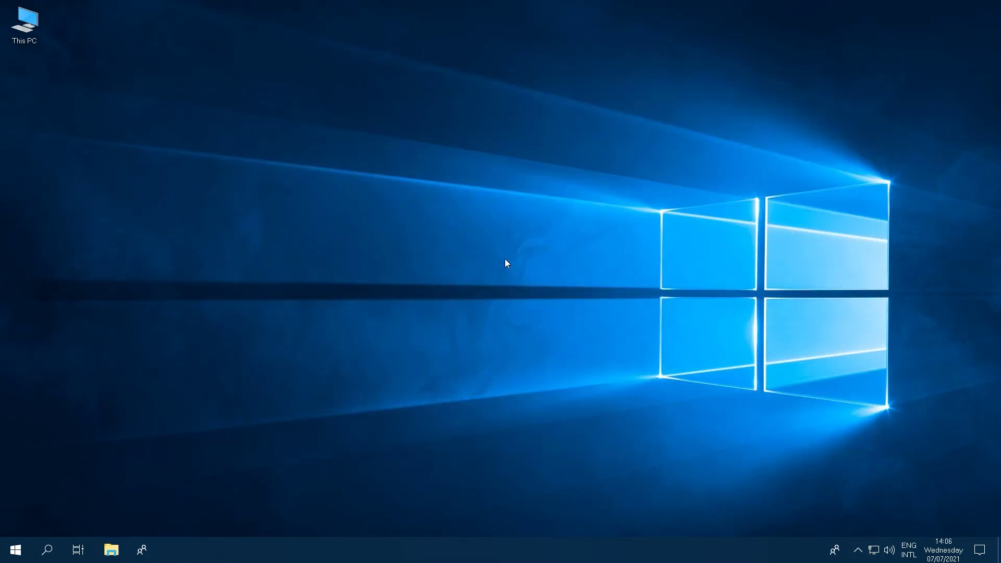
{"action": "left_click", "coordinate": [8, 558]}
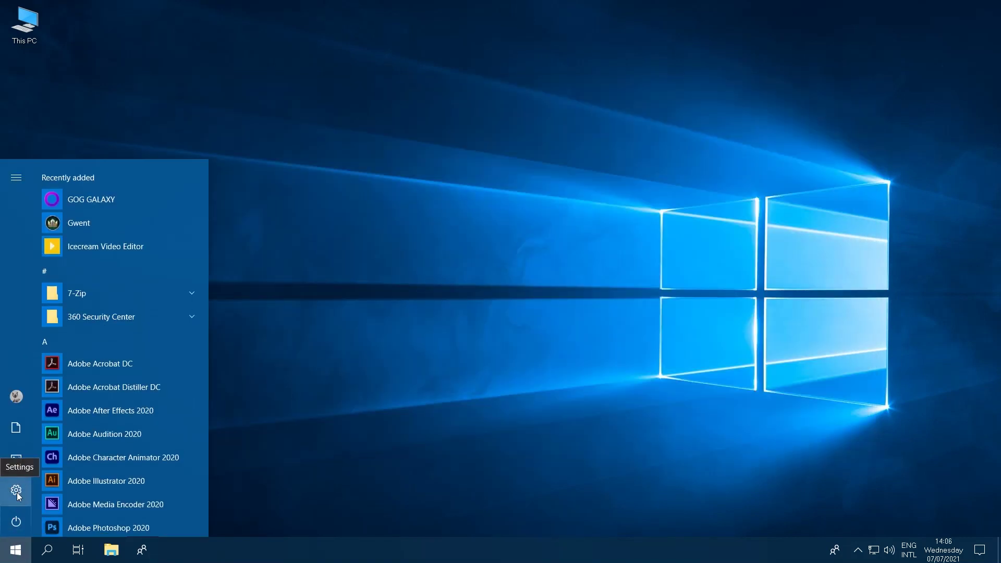
{"action": "left_click", "coordinate": [16, 492]}
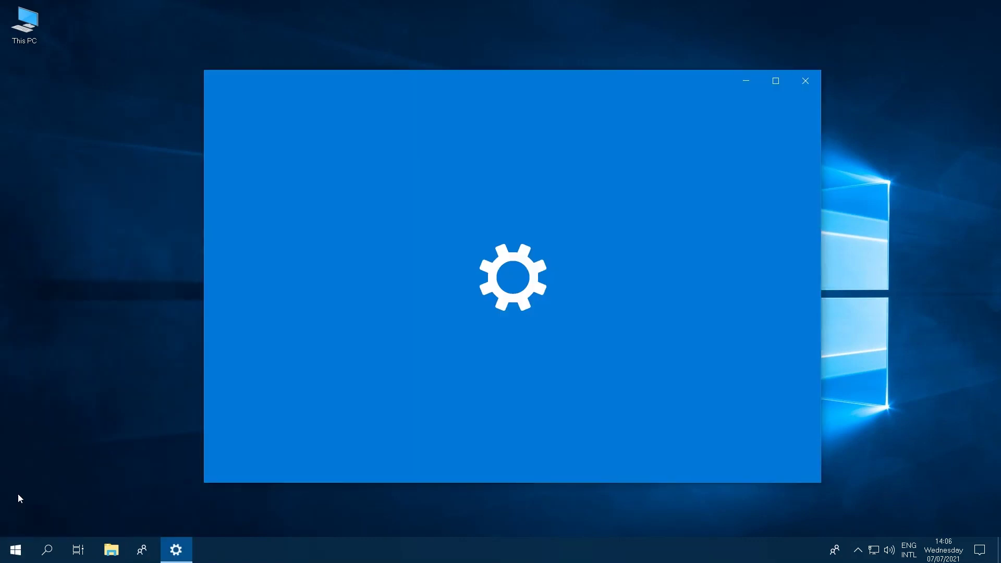
{"action": "left_click", "coordinate": [351, 457]}
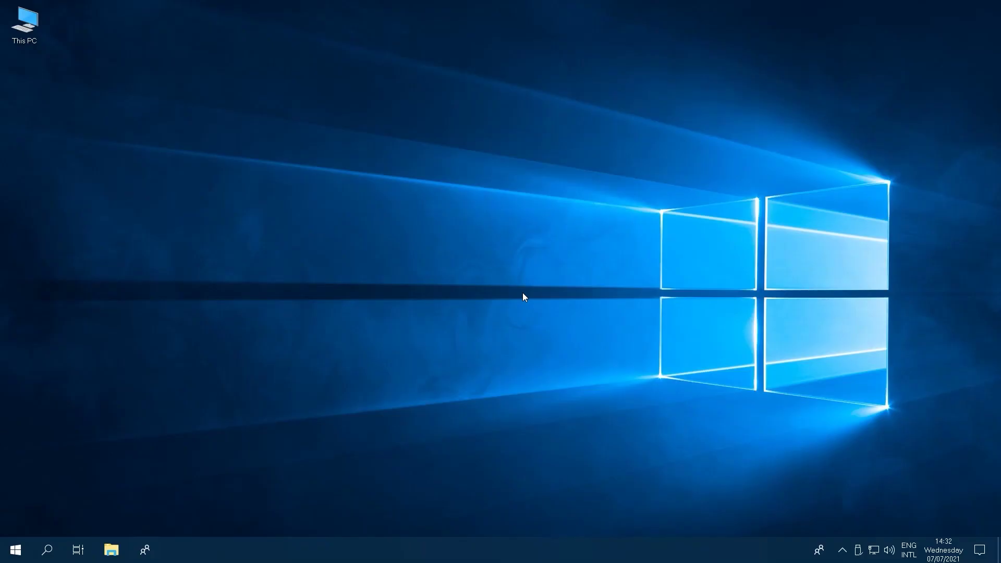
Show the Start menu's Sleep, Shut down and Restart power choices.
{"action": "left_click", "coordinate": [18, 548]}
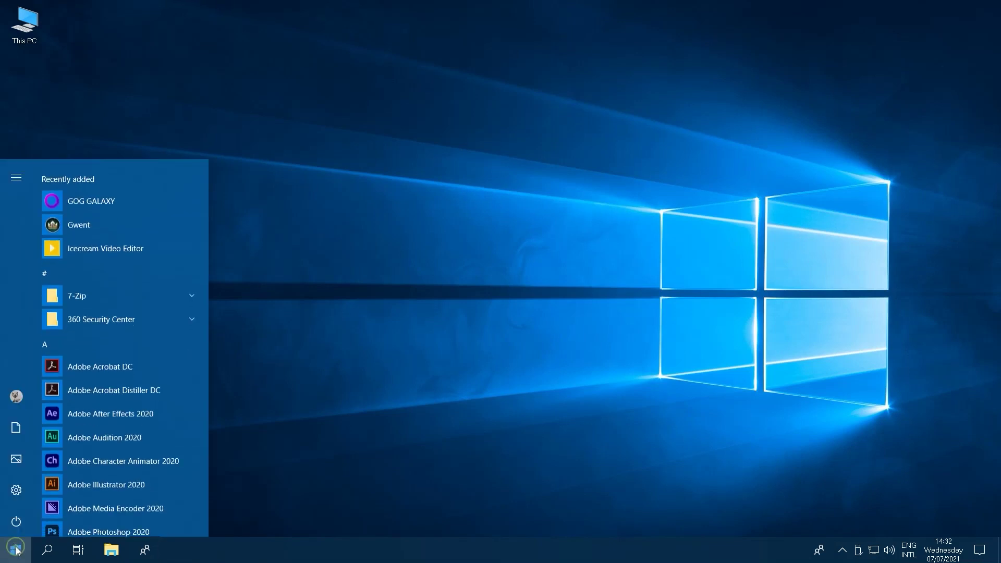
{"action": "left_click", "coordinate": [17, 521]}
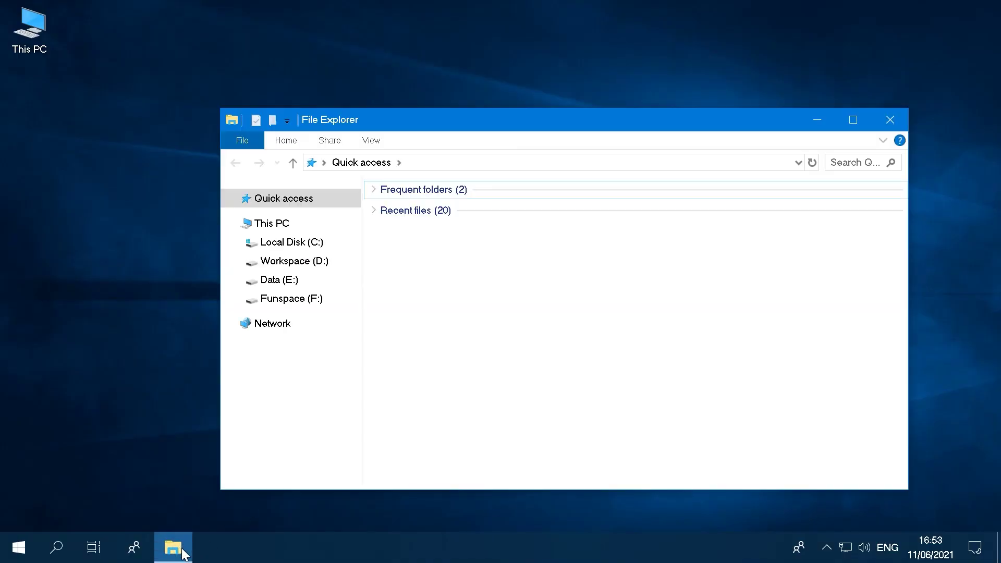
Run Disk Clean-up on Local Disk (C:), deleting temporary, download and thumbnail files.
{"action": "right_click", "coordinate": [269, 242]}
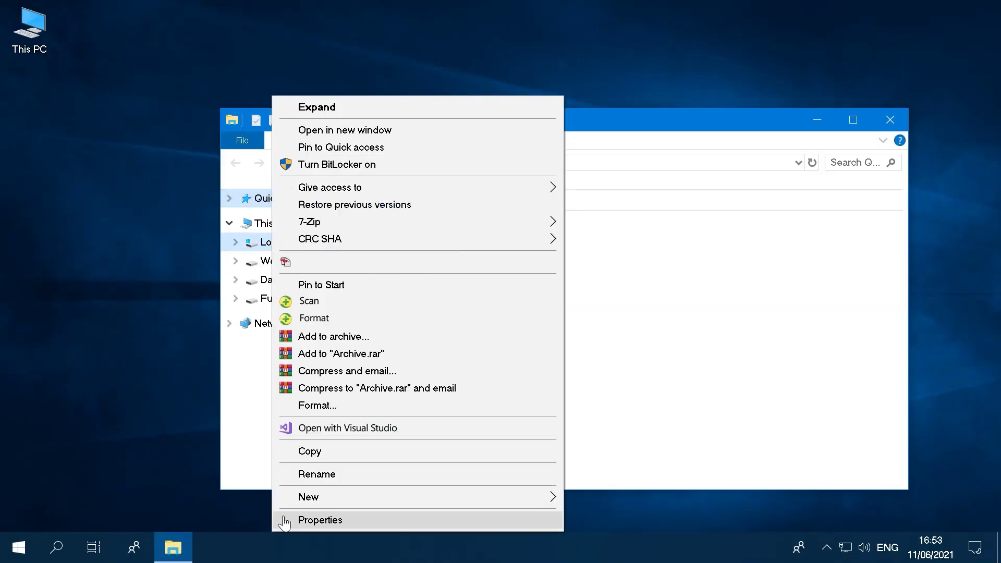
{"action": "left_click", "coordinate": [308, 520]}
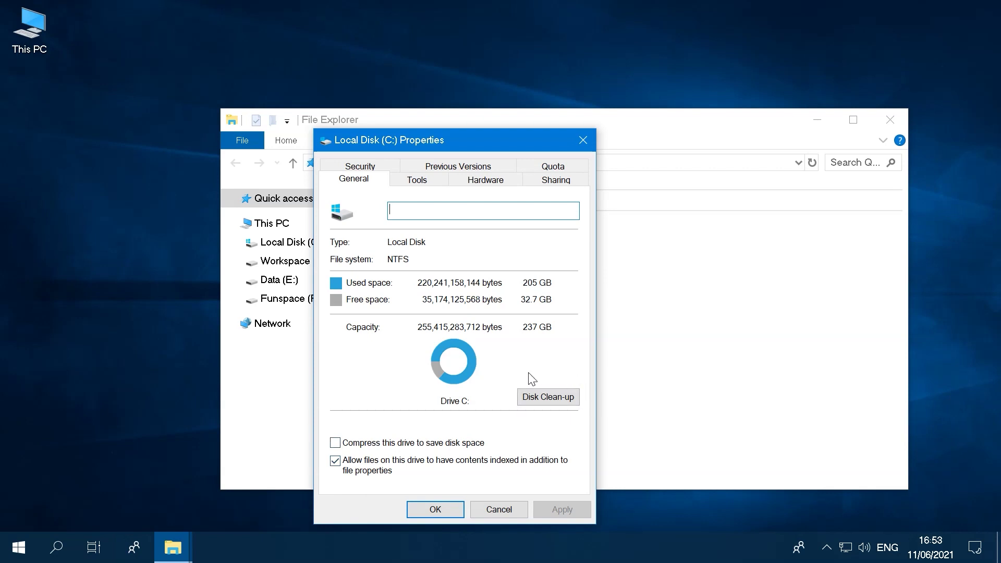
{"action": "left_click", "coordinate": [544, 402]}
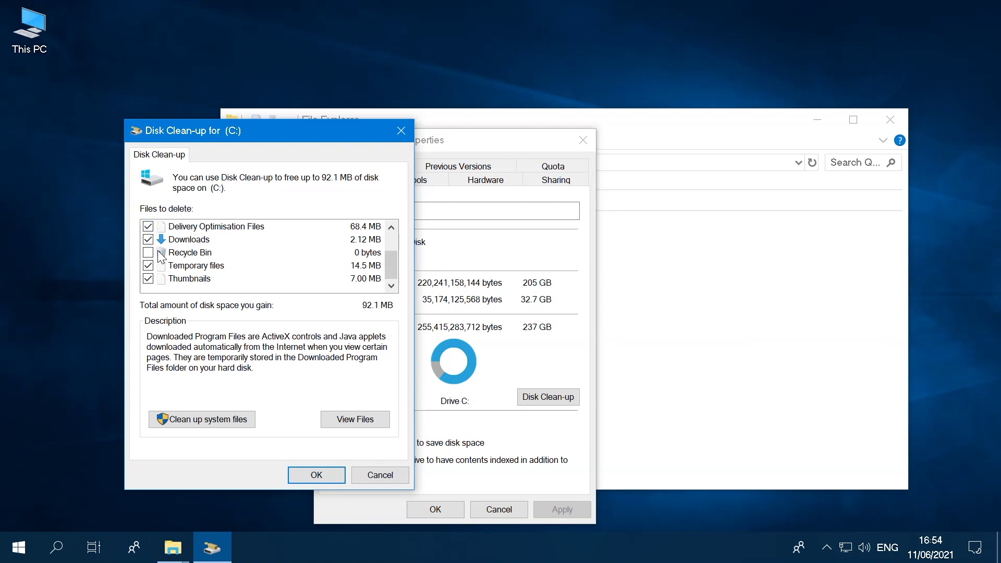
{"action": "left_click", "coordinate": [314, 477]}
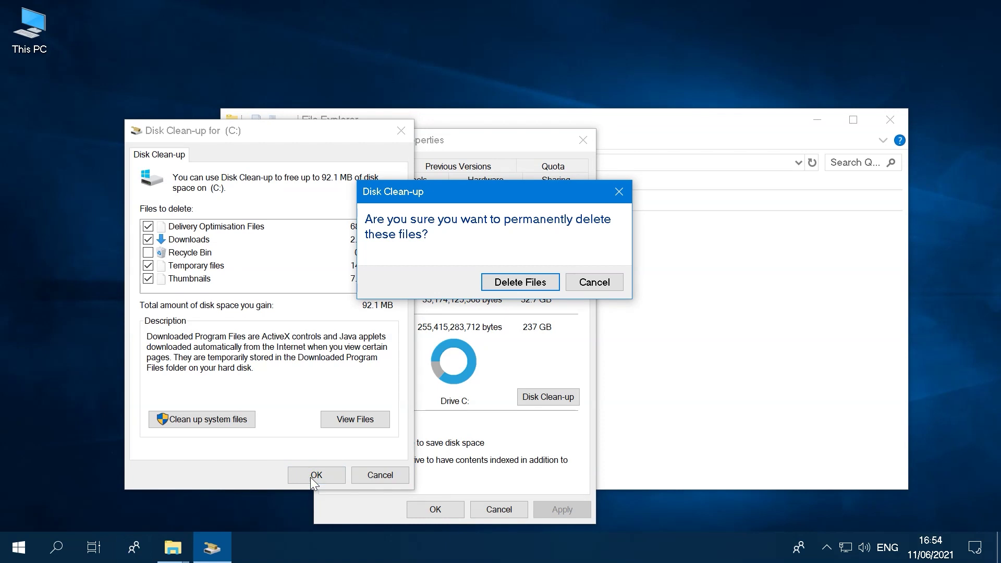
{"action": "left_click", "coordinate": [516, 287]}
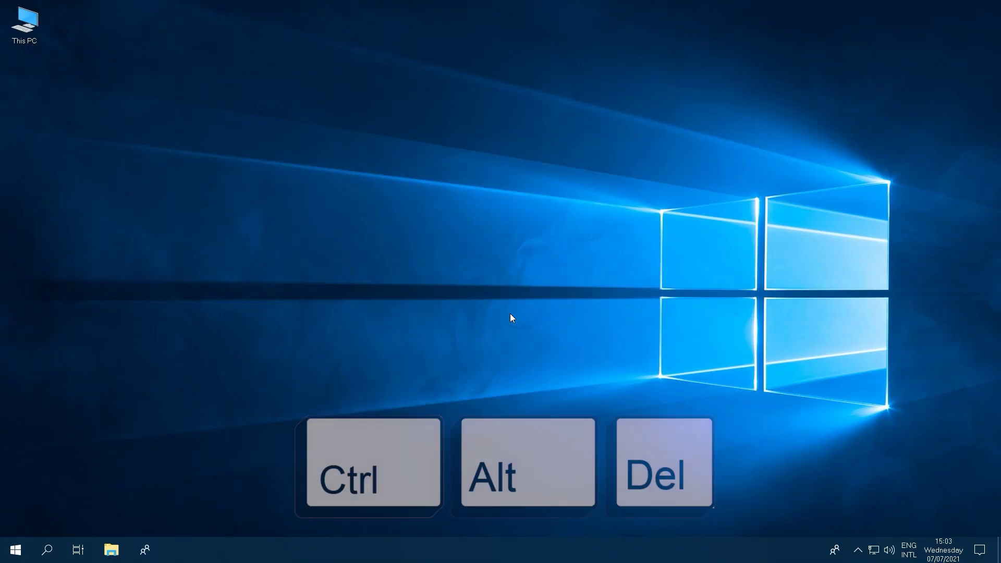
Disable Dropbox and LogiOptions.exe (UNICODE) in Task Manager's Startup list, then close it.
{"action": "key", "text": "ctrl+alt+Delete"}
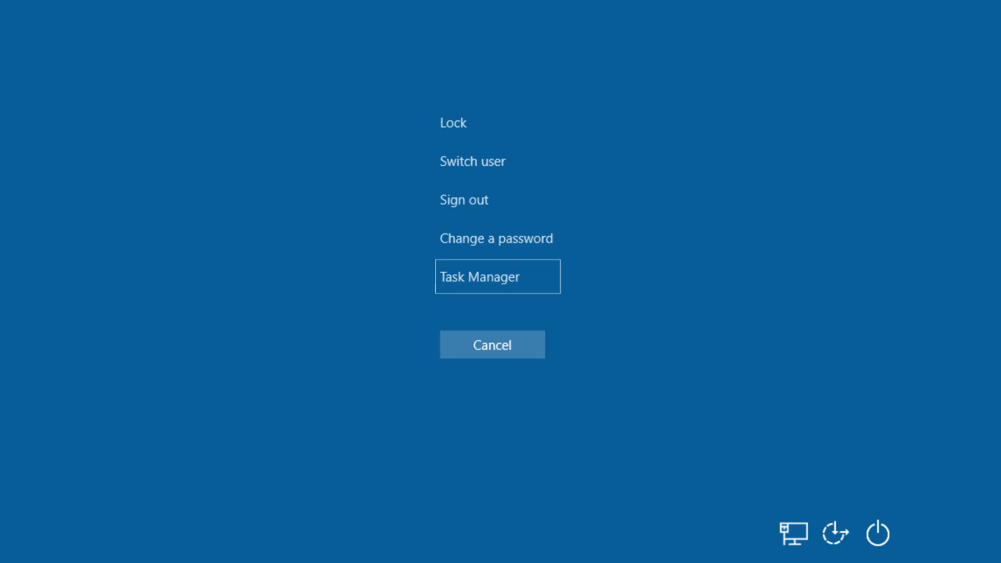
{"action": "key", "text": "Return"}
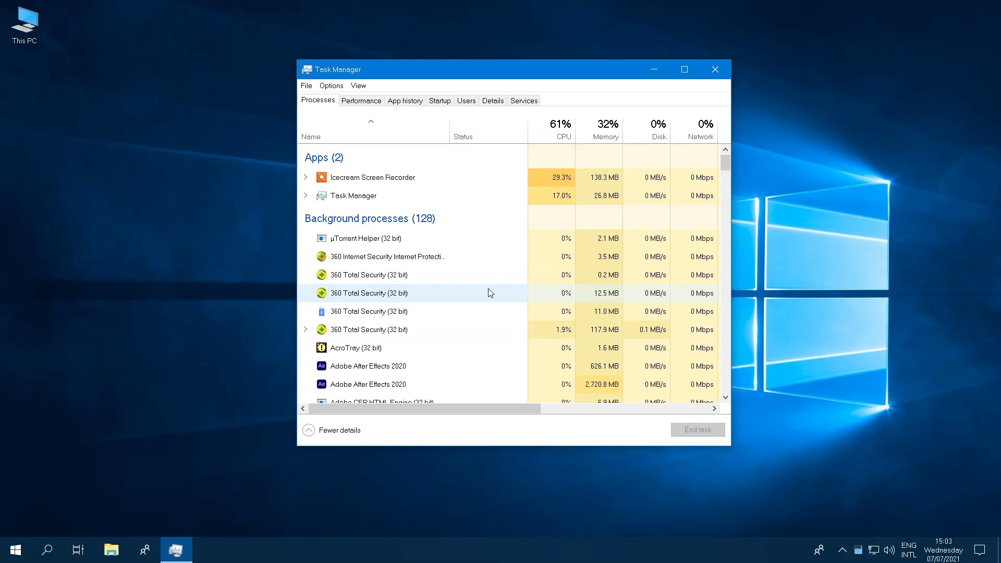
{"action": "left_click", "coordinate": [443, 104]}
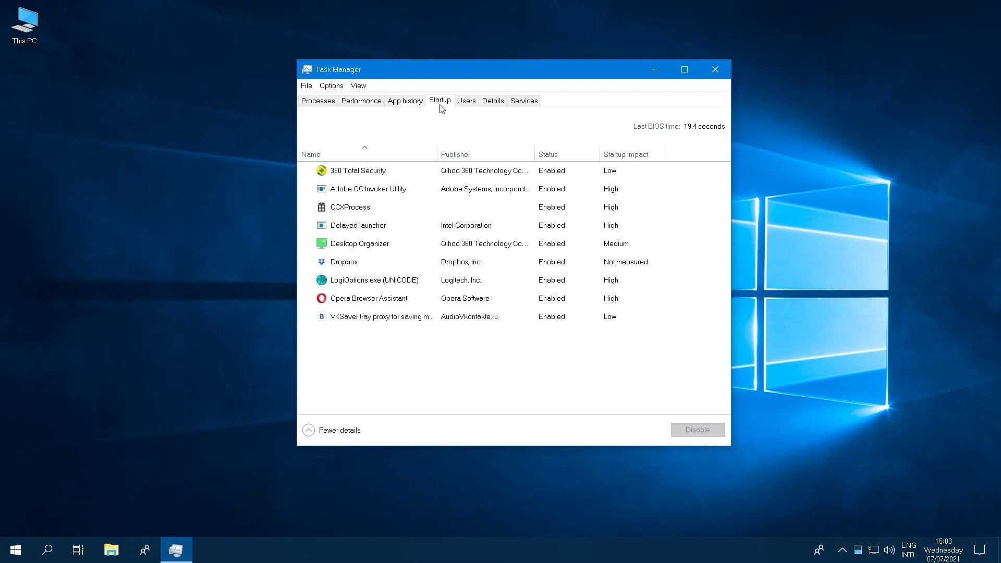
{"action": "left_click", "coordinate": [358, 261]}
{"action": "left_click", "coordinate": [709, 435]}
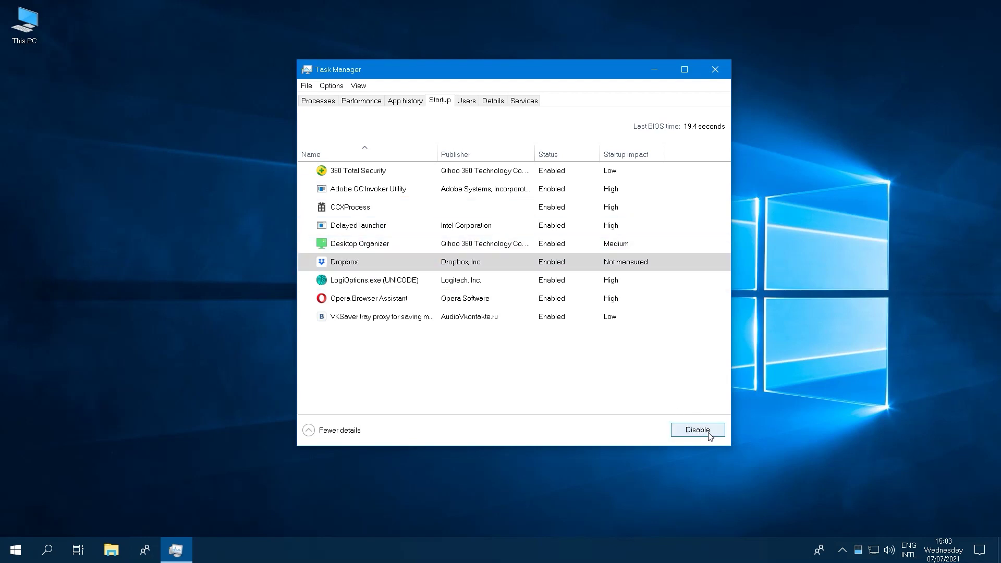
{"action": "left_click", "coordinate": [383, 282]}
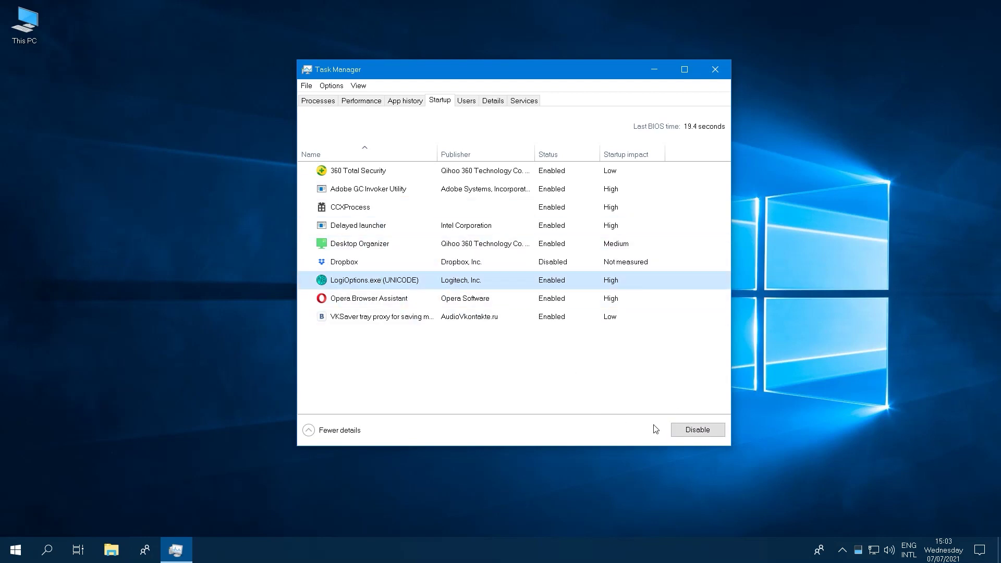
{"action": "left_click", "coordinate": [684, 435]}
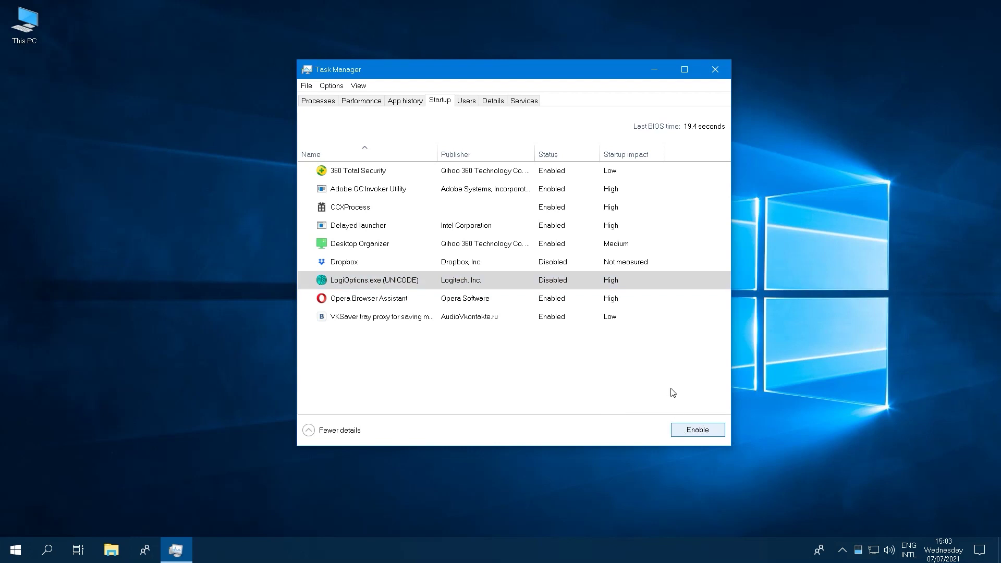
{"action": "left_click", "coordinate": [716, 70]}
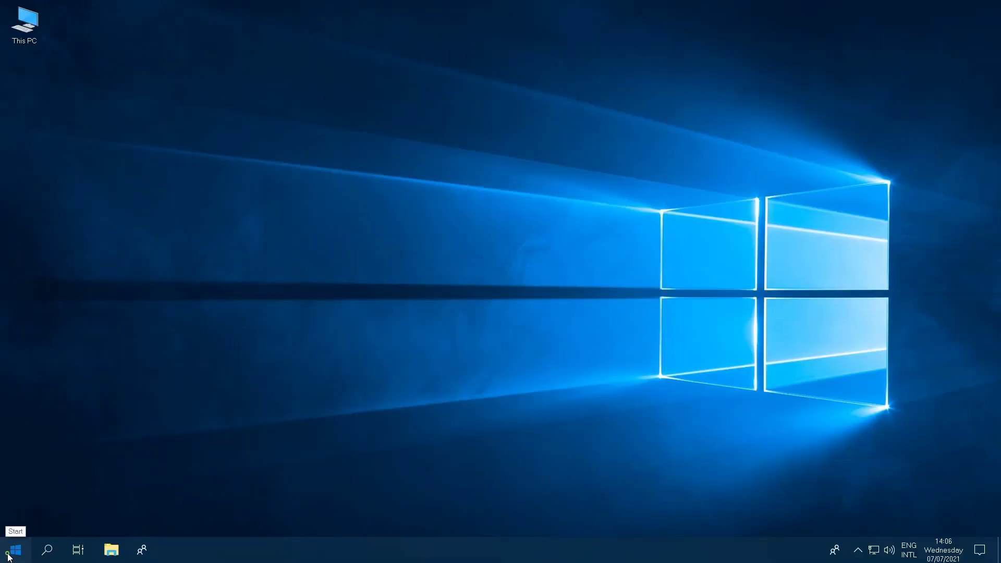
Open Settings > Apps & features and select 3D Builder to reveal Uninstall.
{"action": "left_click", "coordinate": [9, 557]}
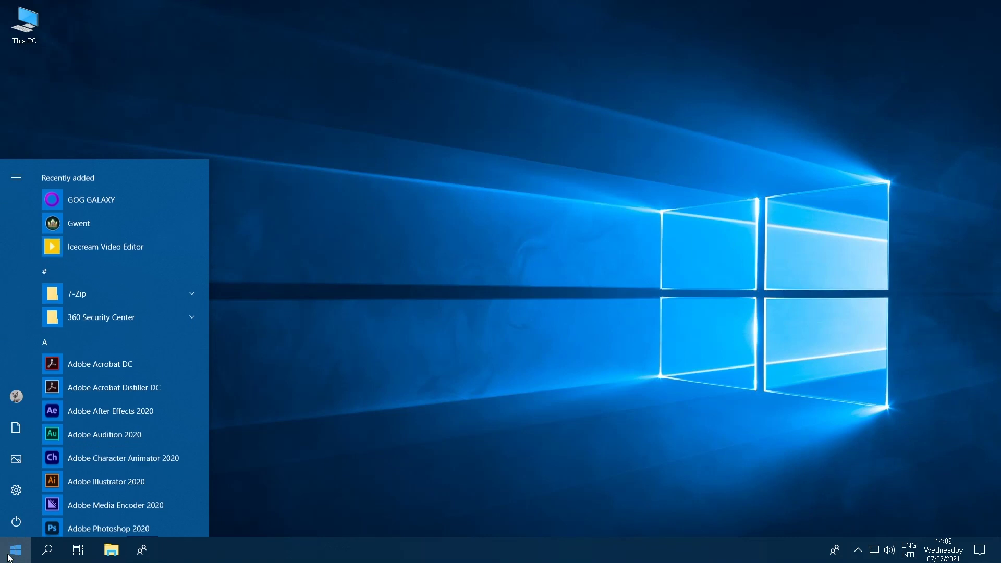
{"action": "left_click", "coordinate": [16, 491]}
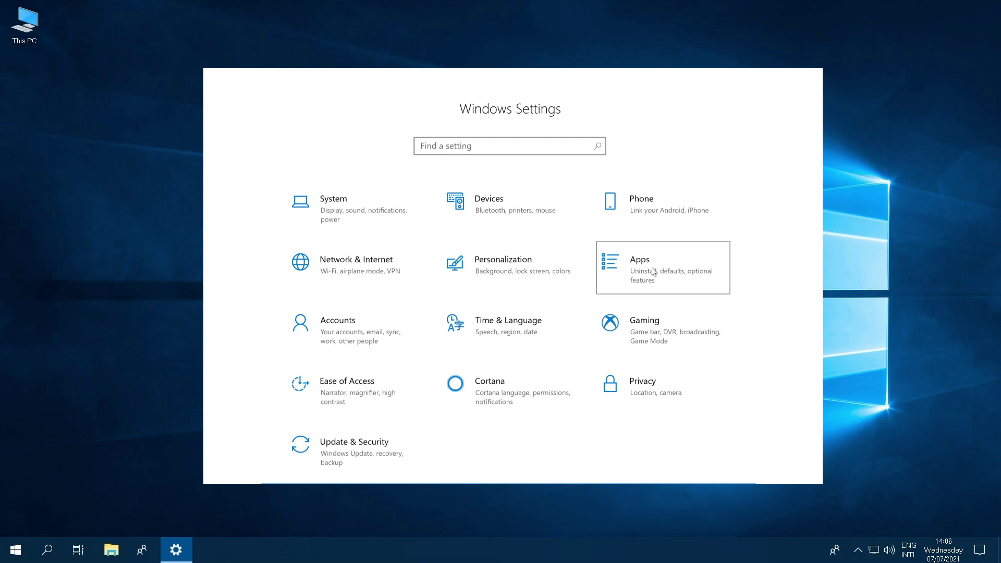
{"action": "left_click", "coordinate": [654, 271]}
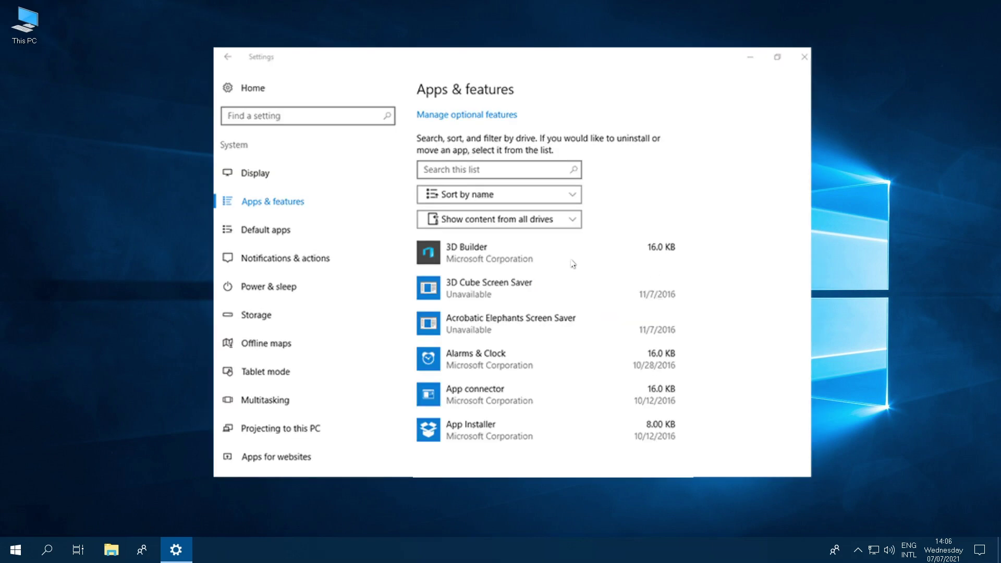
{"action": "left_click", "coordinate": [473, 254]}
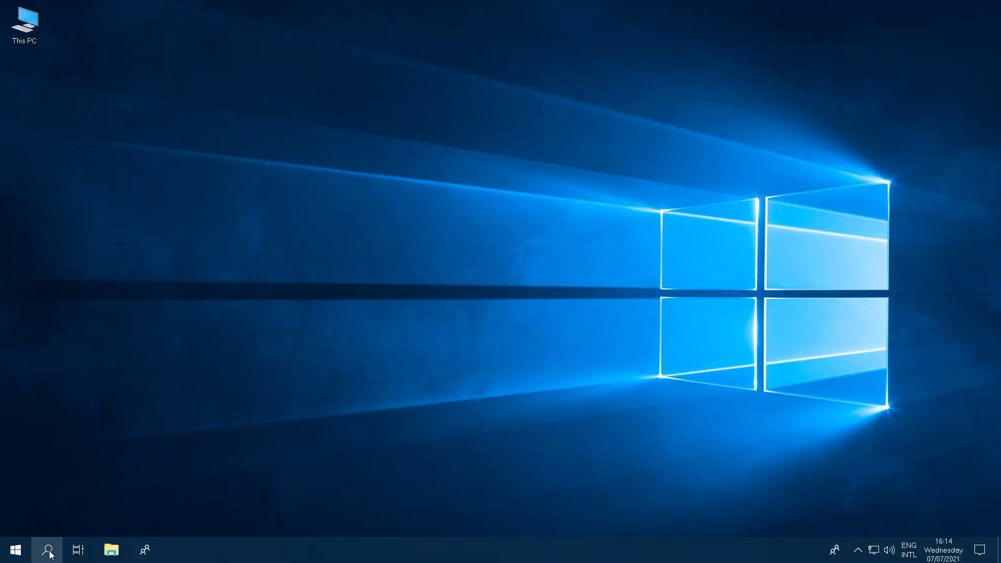
Search 'visrus' to open Virus & threat protection and check the protection definition updates.
{"action": "left_click", "coordinate": [50, 554]}
{"action": "type", "text": "visrus"}
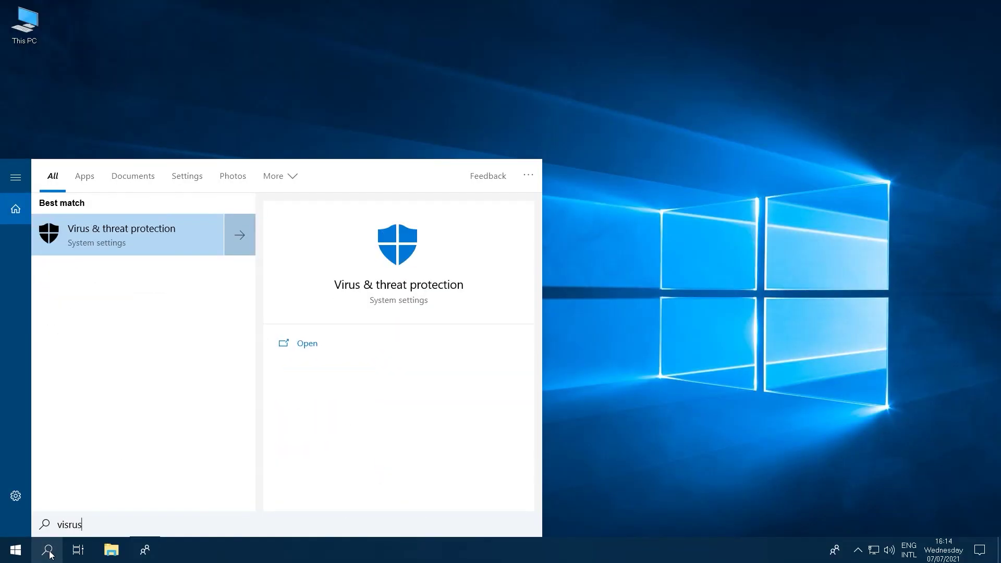
{"action": "left_click", "coordinate": [136, 242]}
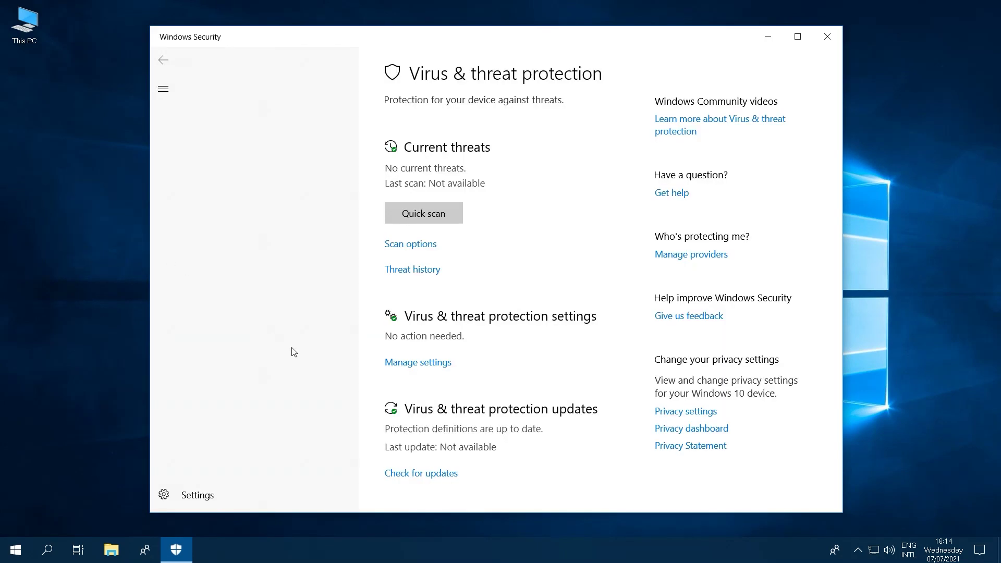
{"action": "left_click", "coordinate": [399, 473]}
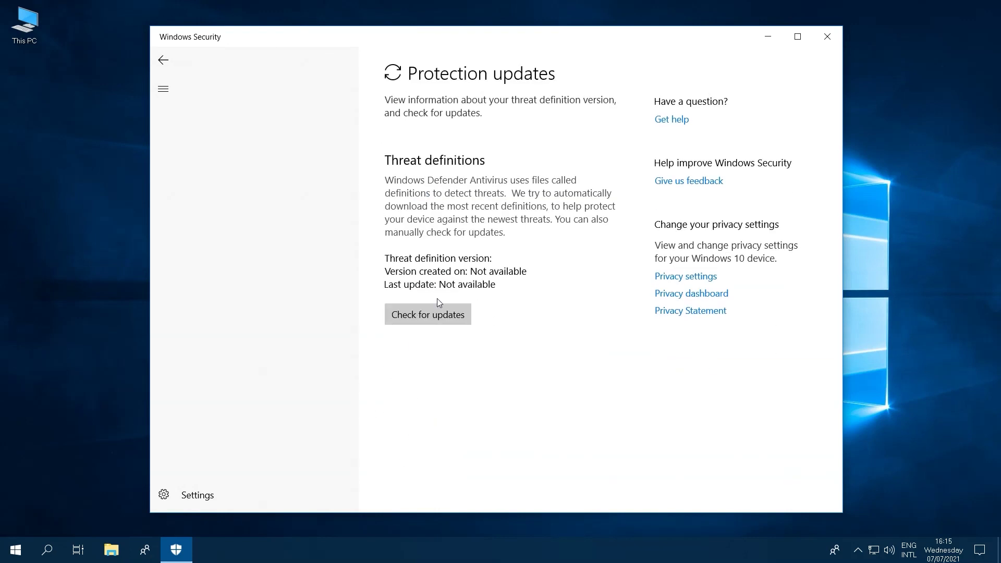
{"action": "left_click", "coordinate": [160, 61]}
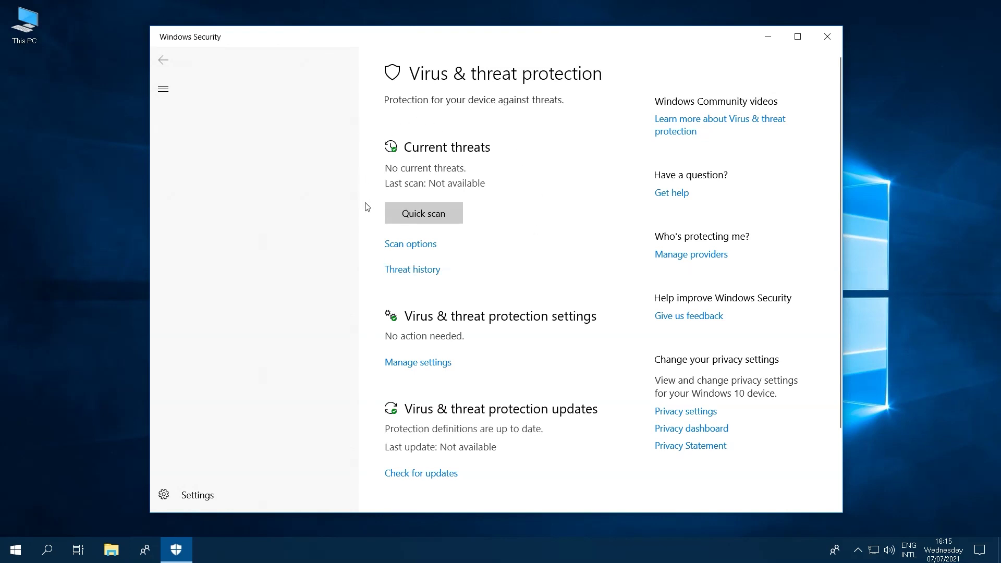
Start a Quick scan from the Scan options page.
{"action": "left_click", "coordinate": [415, 244]}
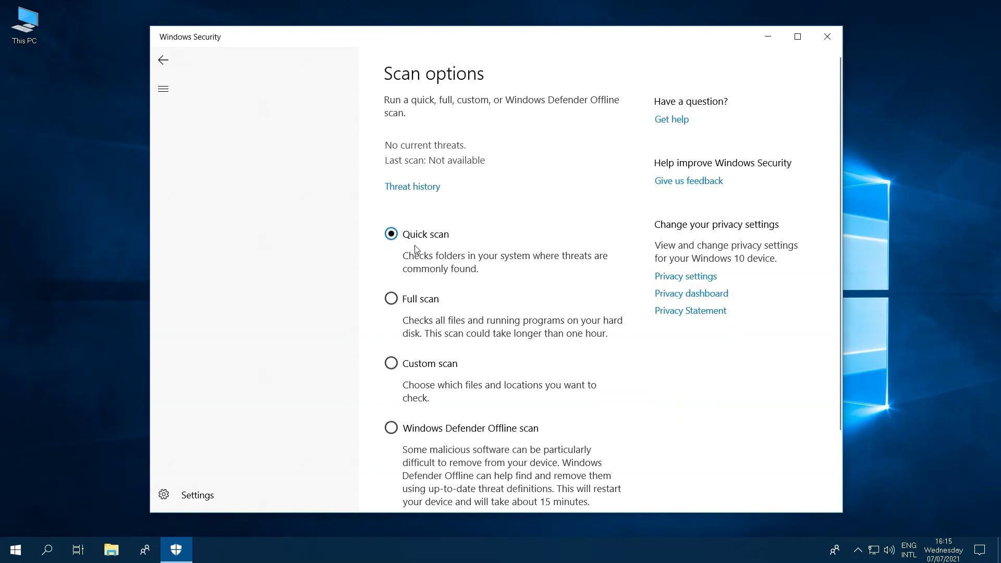
{"action": "scroll", "coordinate": [417, 312], "scroll_direction": "down", "scroll_amount": 3}
{"action": "left_click", "coordinate": [426, 454]}
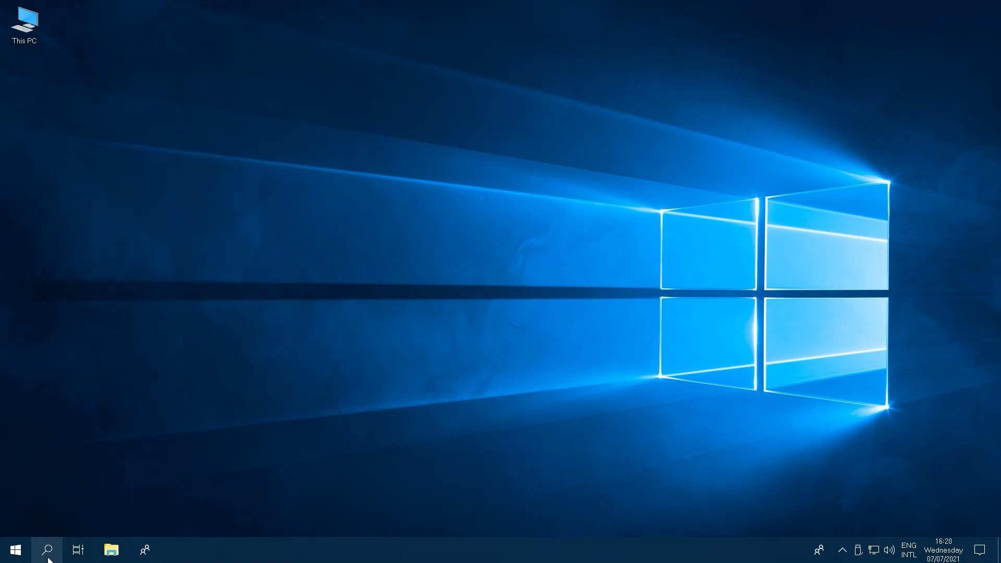
Select the High performance power plan in Control Panel's Hardware and Sound > Power Options.
{"action": "left_click", "coordinate": [49, 553]}
{"action": "type", "text": "cont"}
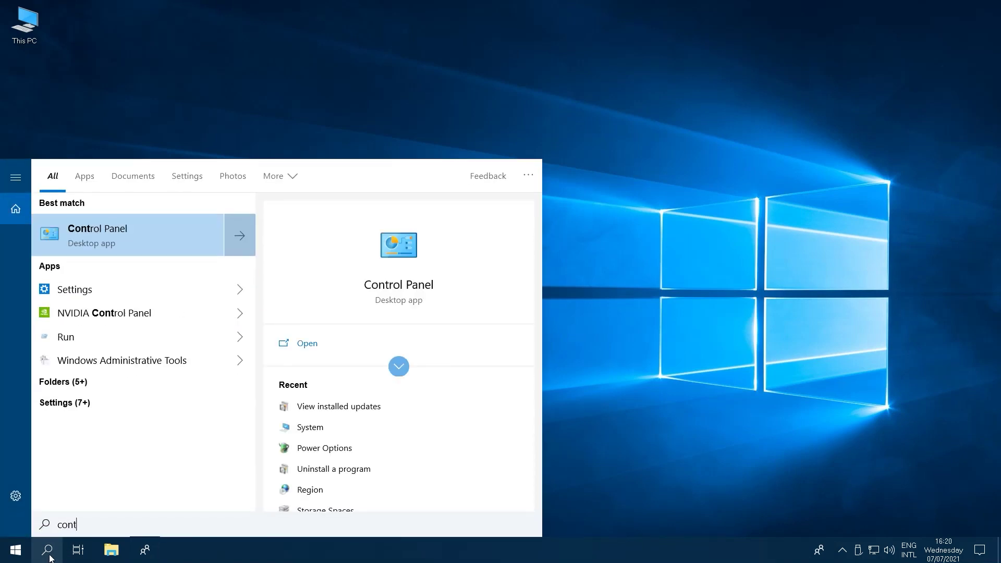
{"action": "left_click", "coordinate": [145, 228]}
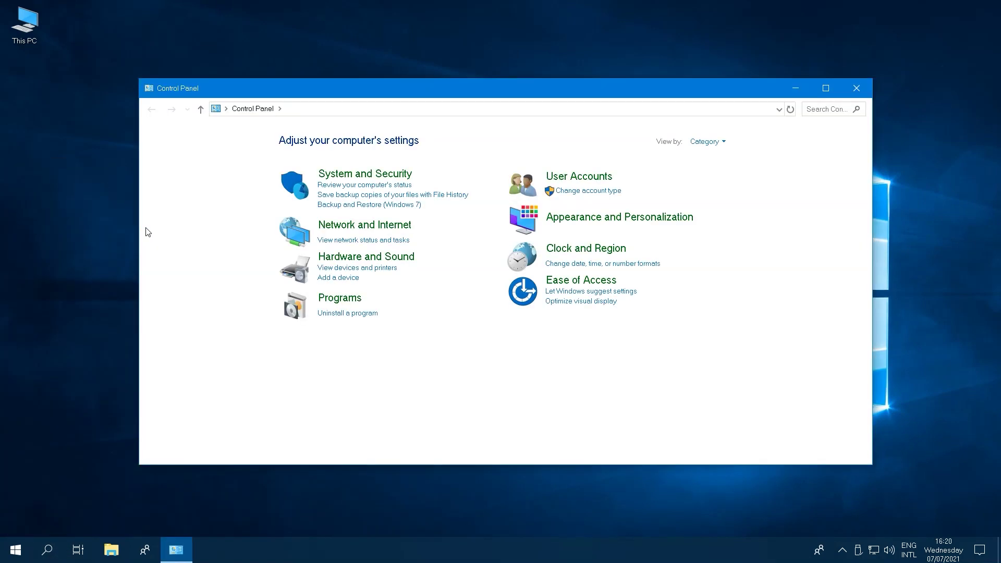
{"action": "left_click", "coordinate": [331, 258]}
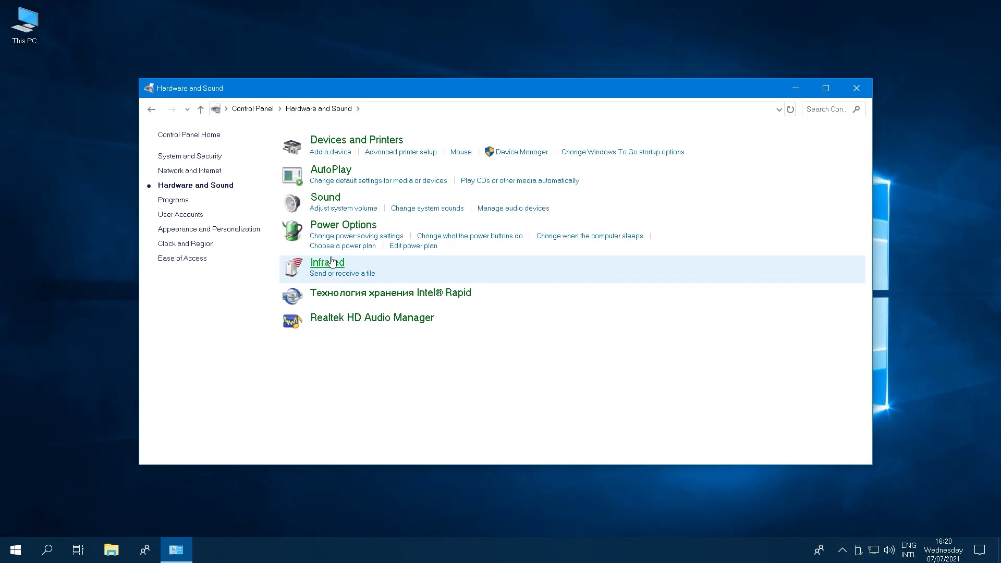
{"action": "left_click", "coordinate": [337, 227]}
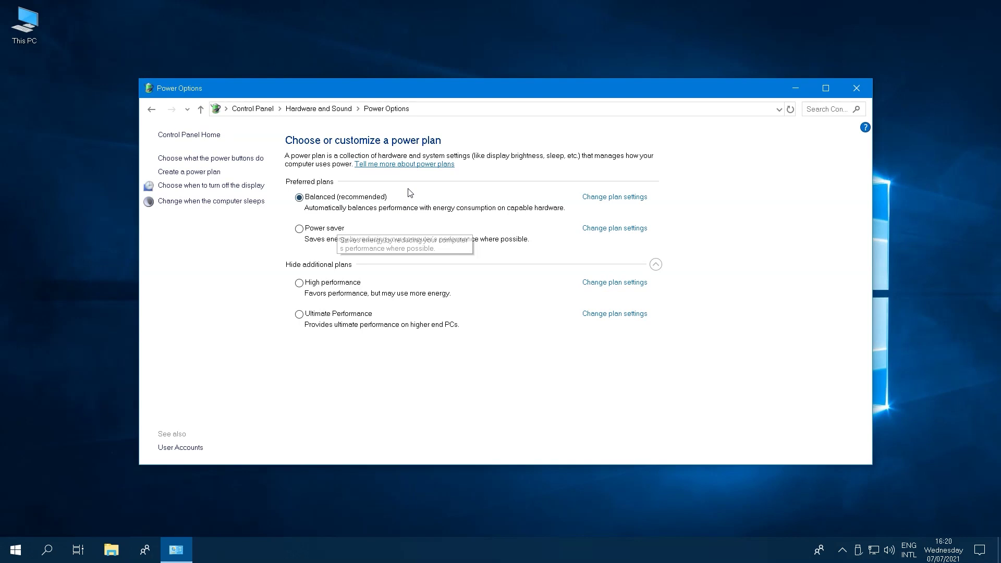
{"action": "left_click", "coordinate": [300, 285]}
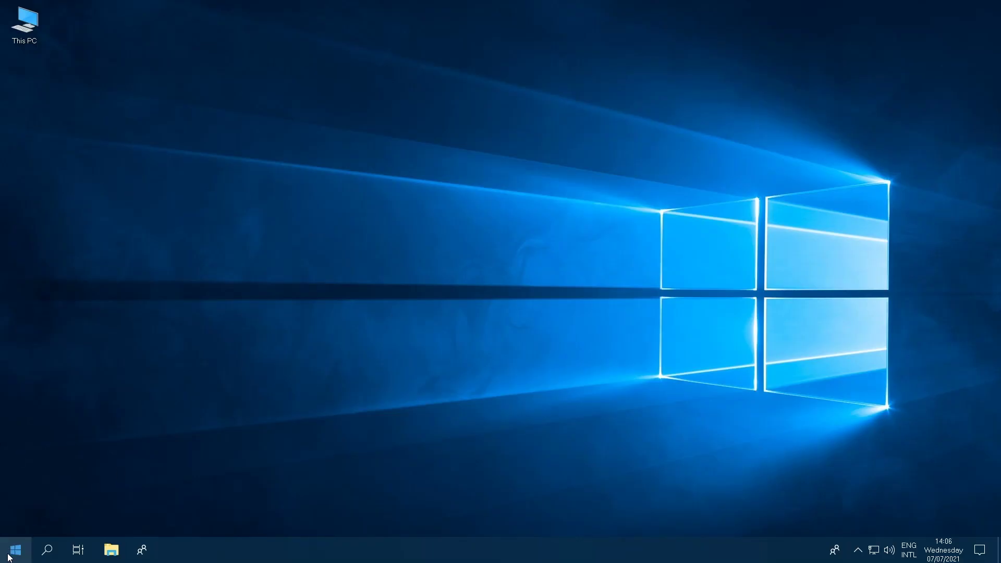
Switch 'Get notifications from apps and other senders' Off under System > Notifications & actions.
{"action": "left_click", "coordinate": [9, 557]}
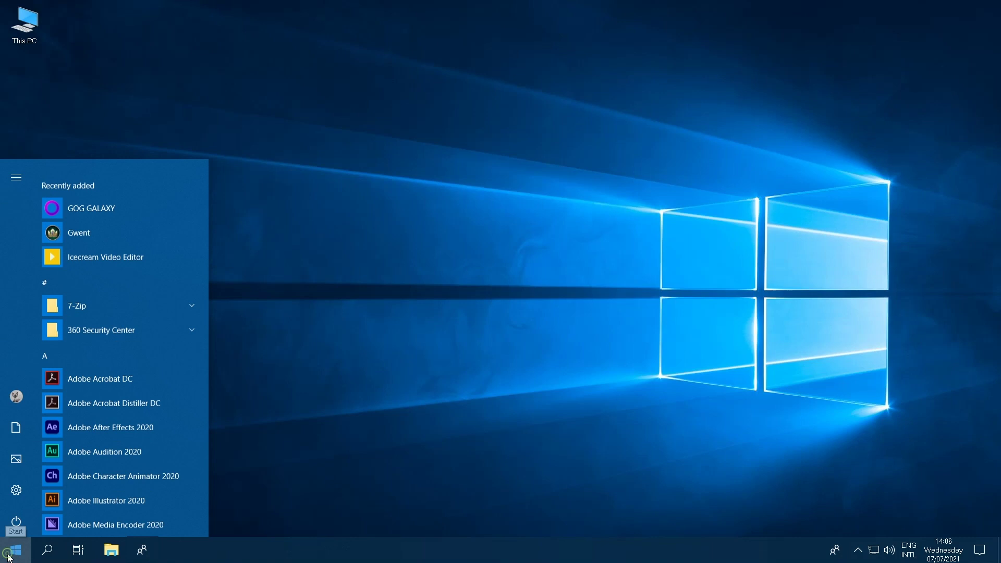
{"action": "left_click", "coordinate": [17, 494]}
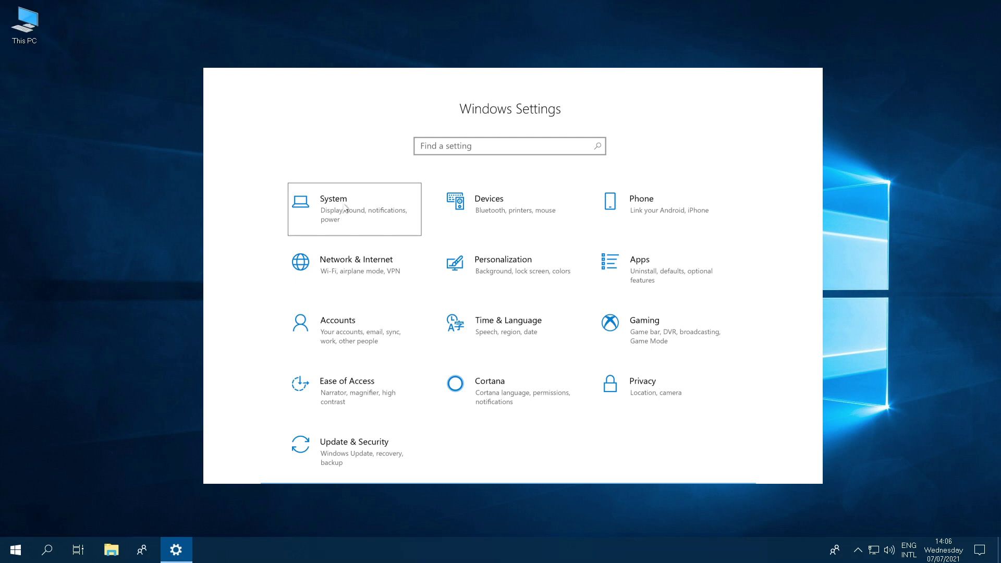
{"action": "left_click", "coordinate": [346, 209]}
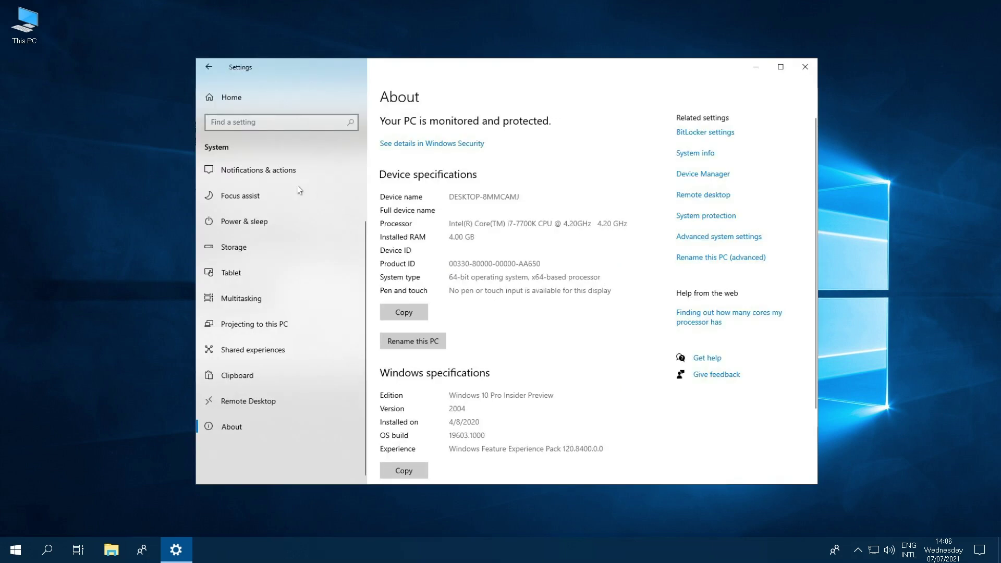
{"action": "left_click", "coordinate": [254, 171]}
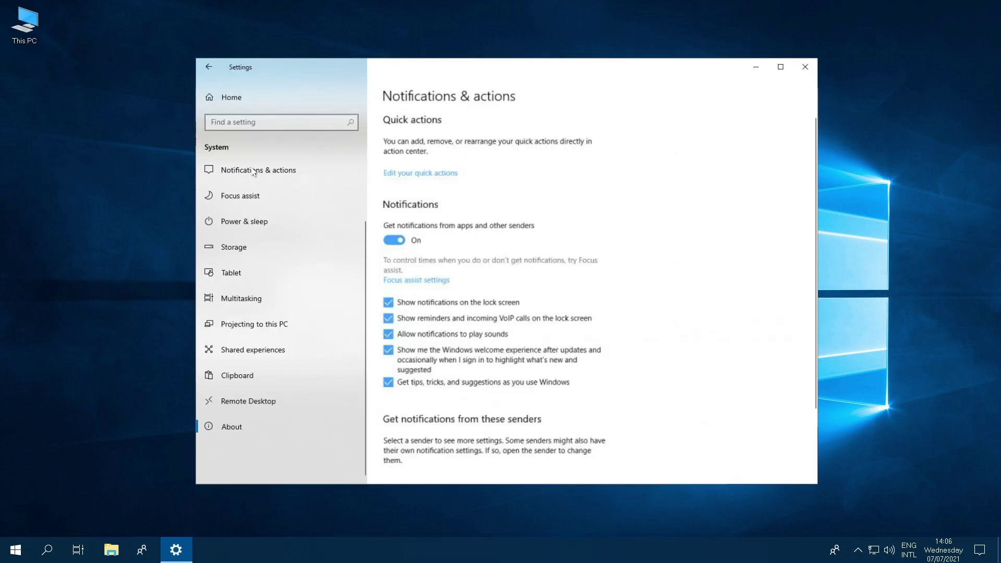
{"action": "left_click", "coordinate": [402, 242]}
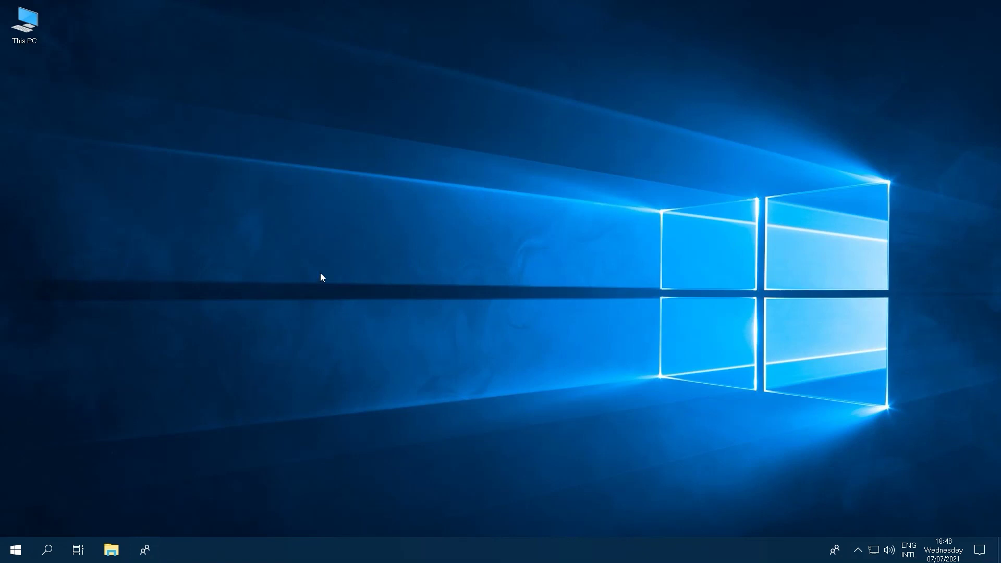
Open Performance Options via This PC's Properties > Advanced system settings.
{"action": "right_click", "coordinate": [25, 43]}
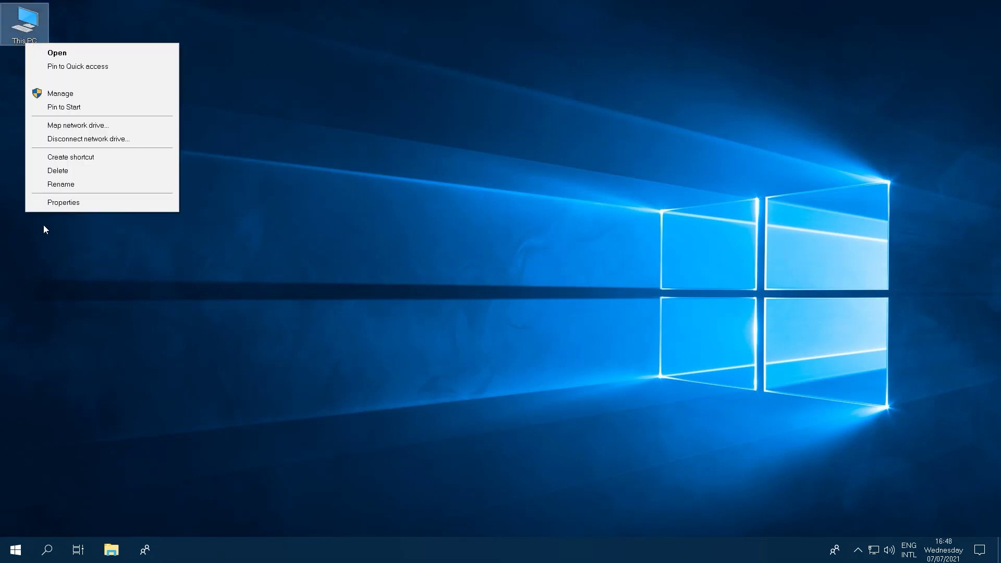
{"action": "left_click", "coordinate": [64, 203]}
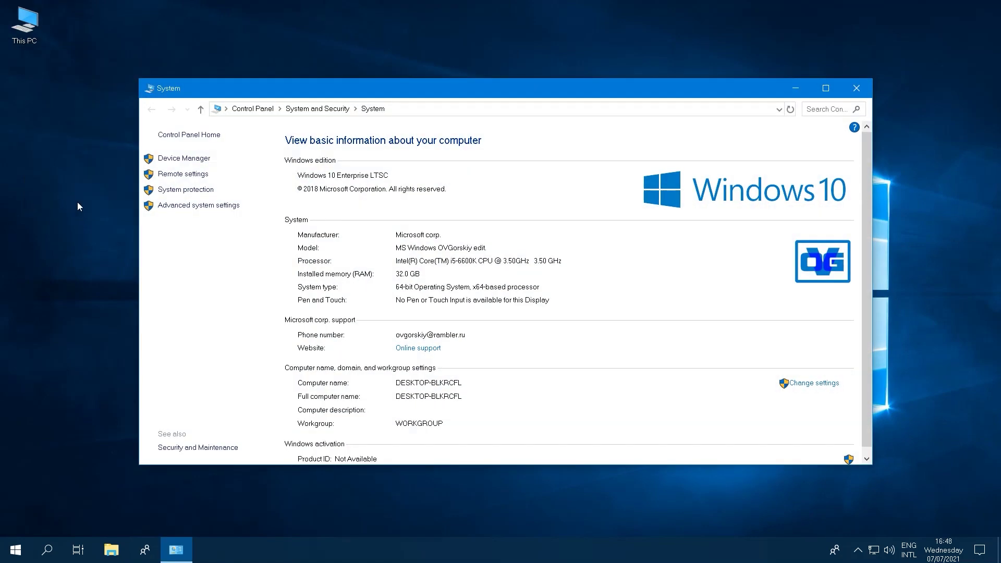
{"action": "left_click", "coordinate": [192, 206]}
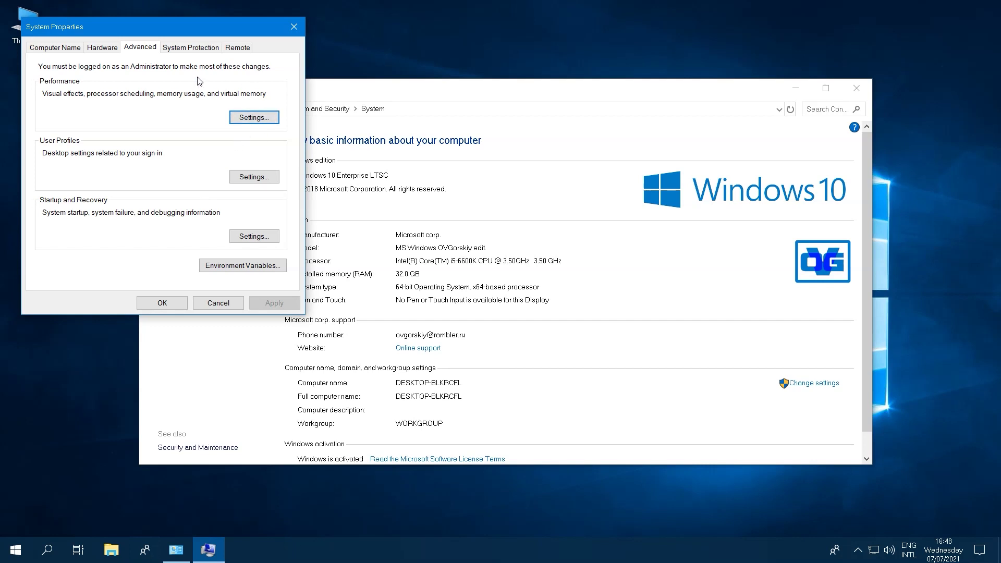
{"action": "left_click", "coordinate": [250, 120]}
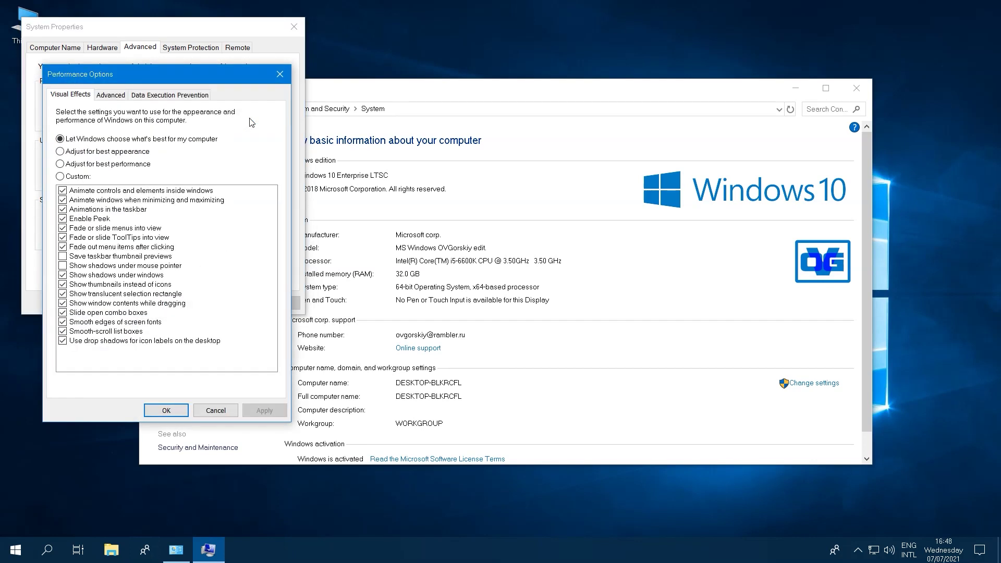
Choose Custom effects with animations, translucent selection and window dragging contents off, and apply.
{"action": "left_click", "coordinate": [61, 177]}
{"action": "left_click", "coordinate": [63, 190]}
{"action": "left_click", "coordinate": [63, 200]}
{"action": "left_click", "coordinate": [63, 210]}
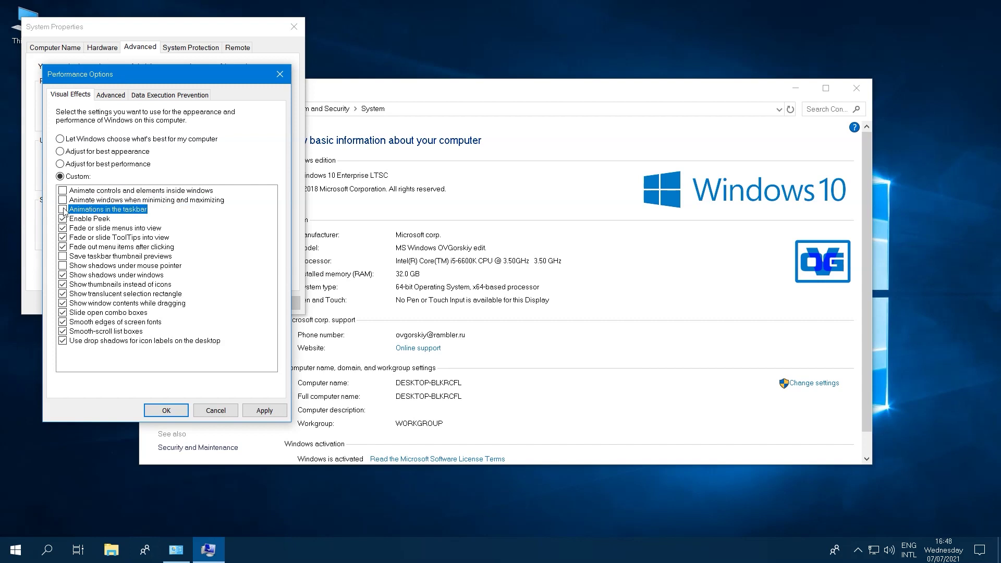
{"action": "left_click", "coordinate": [63, 293]}
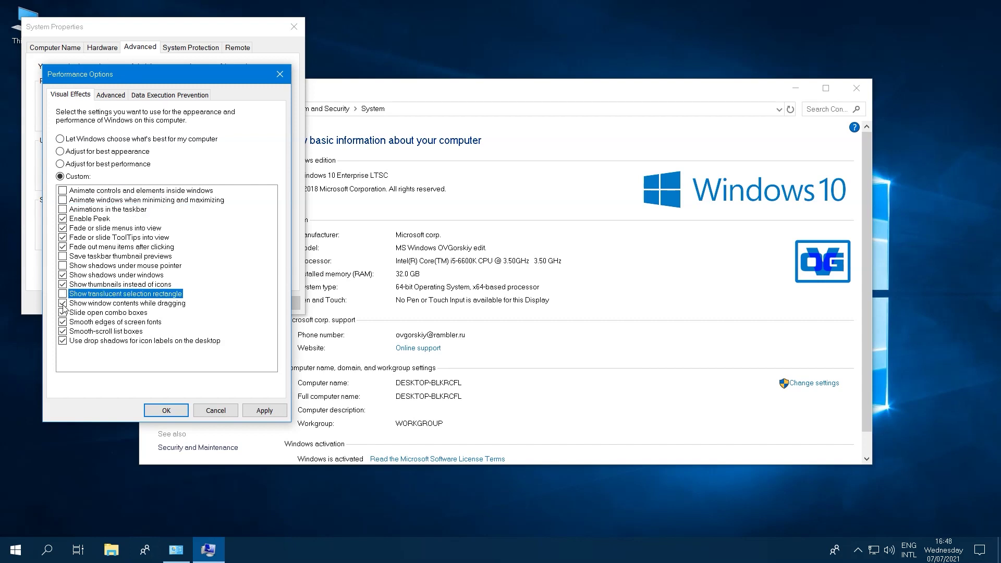
{"action": "left_click", "coordinate": [63, 303]}
{"action": "left_click", "coordinate": [263, 410]}
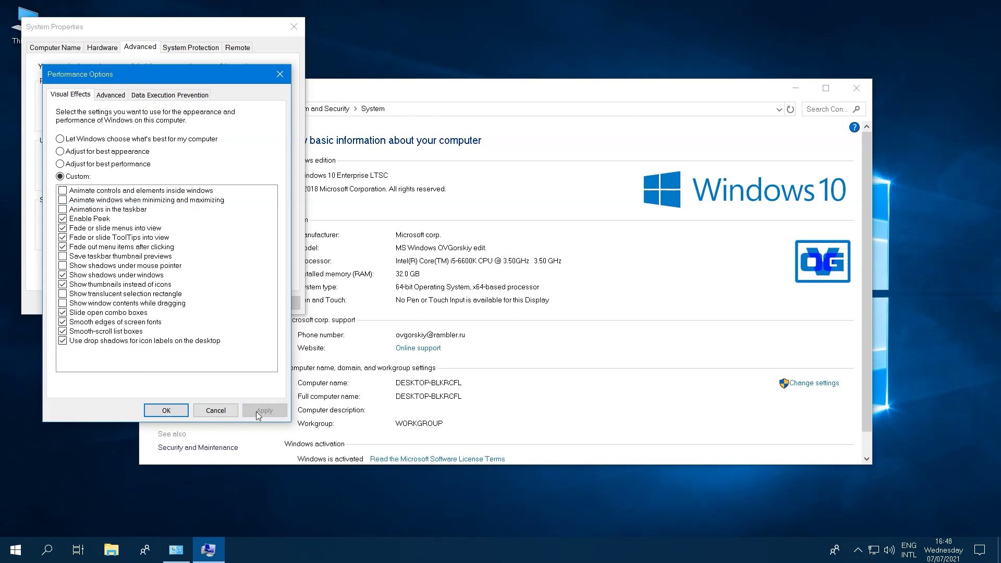
{"action": "left_click", "coordinate": [163, 410]}
{"action": "left_click", "coordinate": [168, 305]}
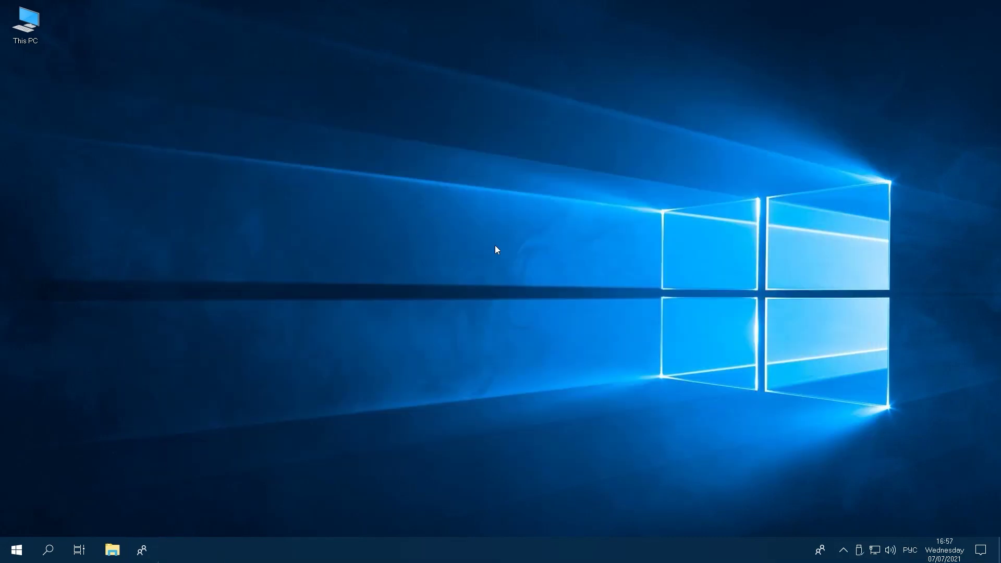
Find the Start, taskbar and Action Center transparency setting and turn Transparency effects Off.
{"action": "left_click", "coordinate": [46, 553]}
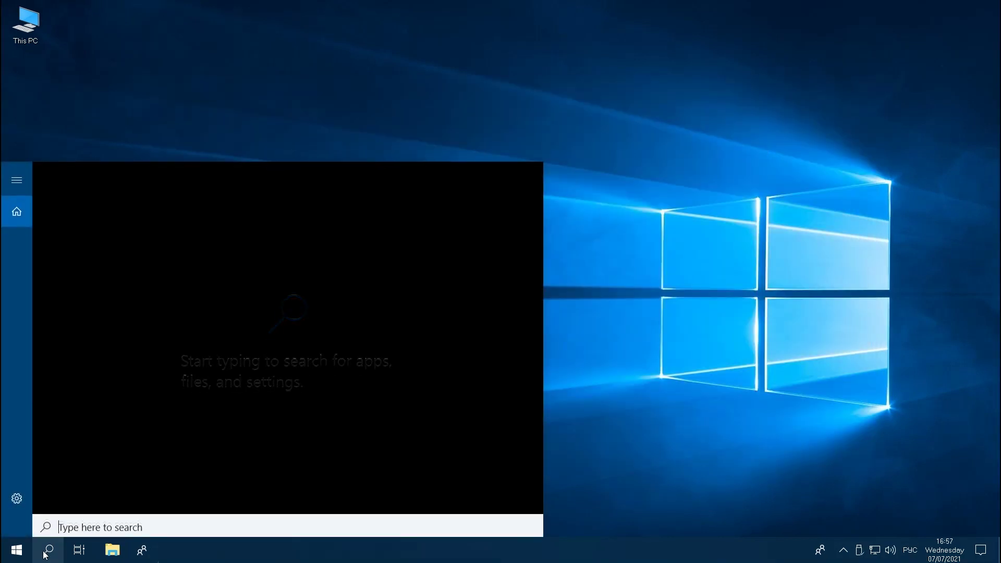
{"action": "type", "text": "Make Start, taskbar and Action Center transparent"}
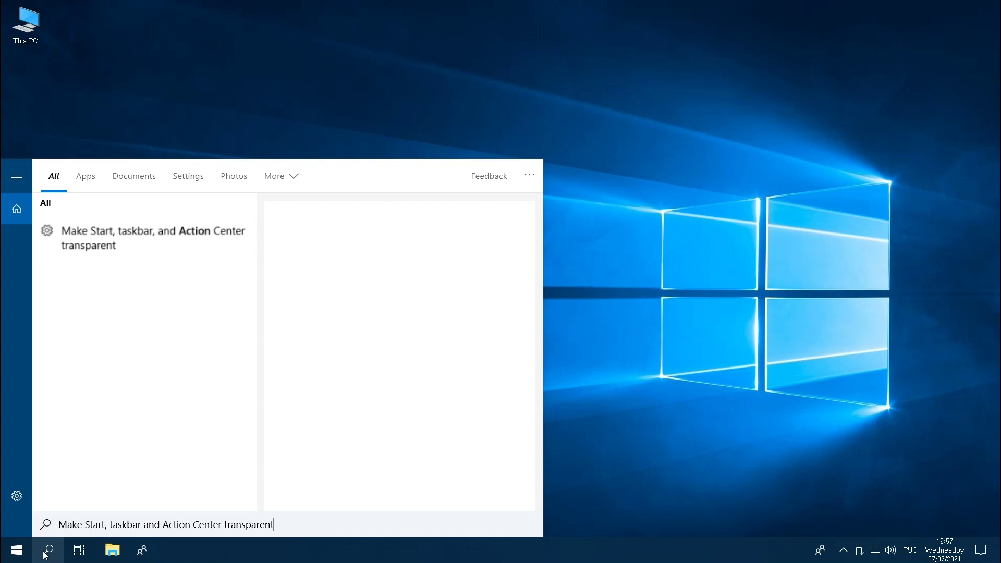
{"action": "left_click", "coordinate": [138, 241]}
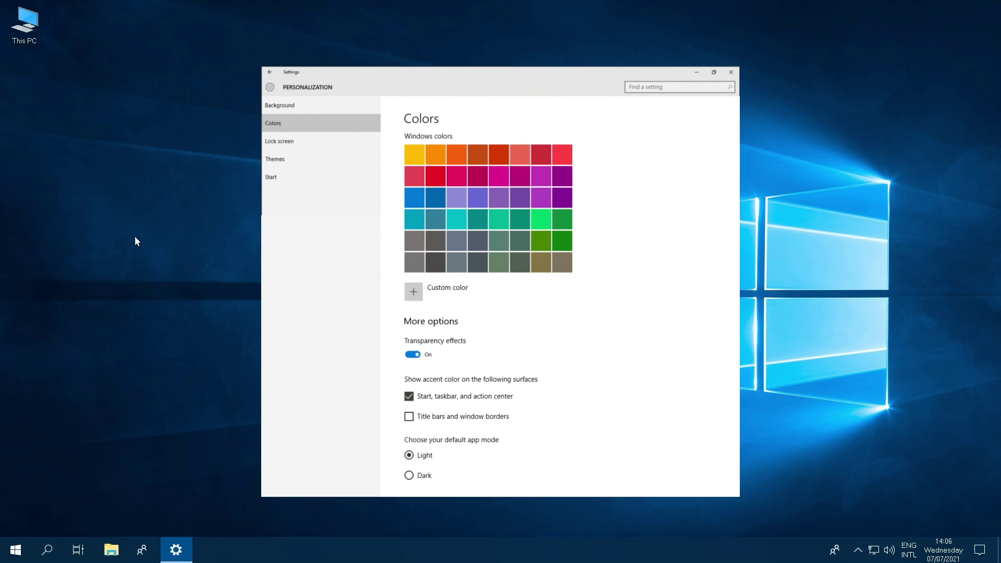
{"action": "left_click", "coordinate": [419, 357]}
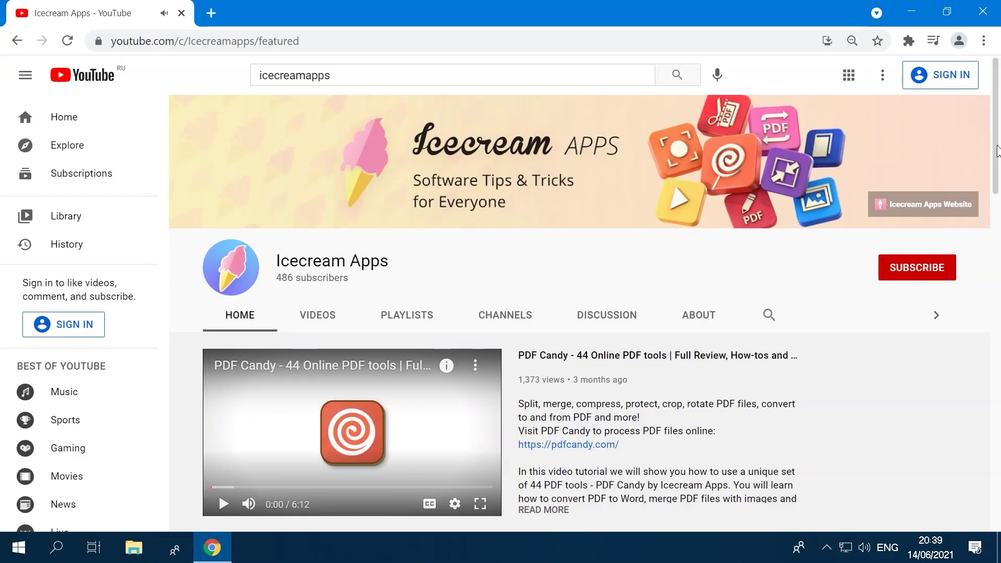
Scroll the Icecream Apps channel page down to its Video Editor and PDF Editor tutorial playlists.
{"action": "left_click_drag", "start_coordinate": [997, 150], "coordinate": [996, 339]}
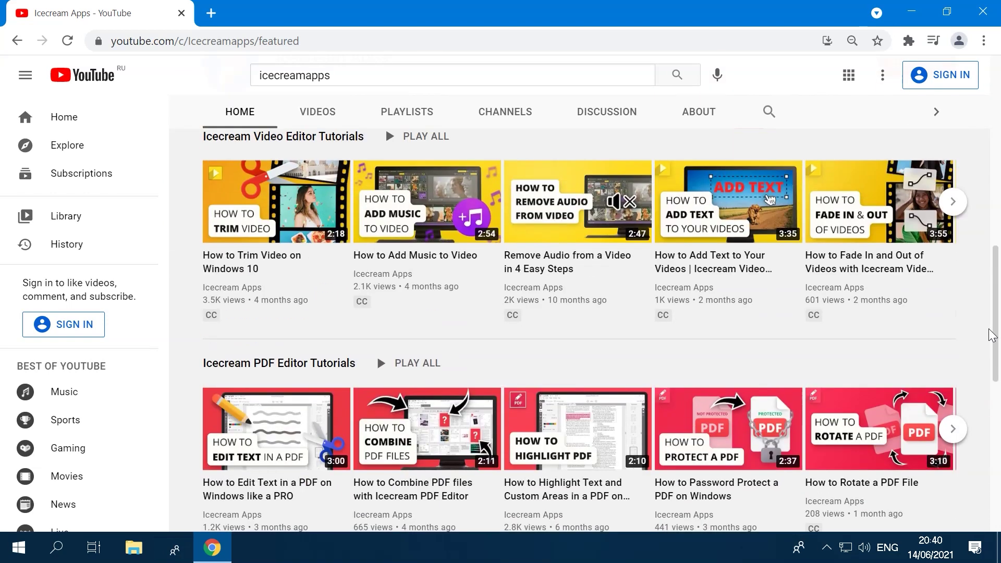